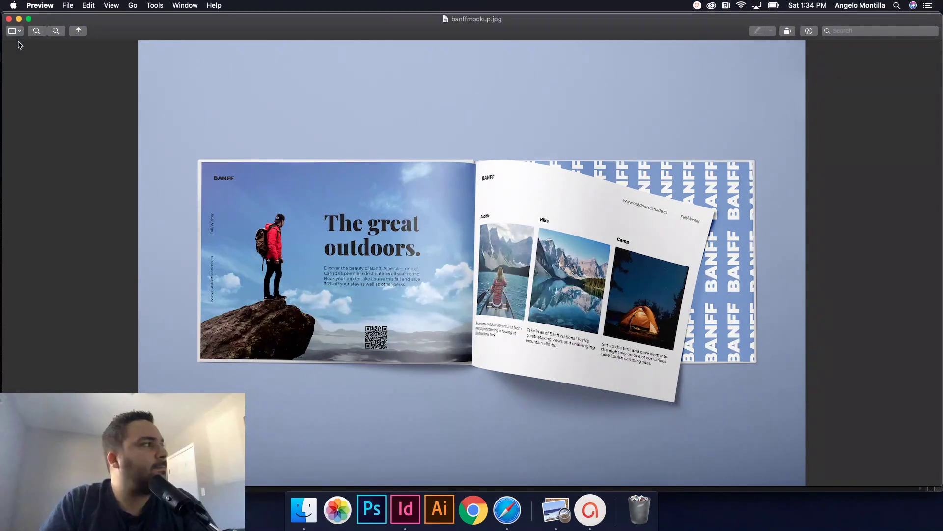
Minimize the Preview window showing the banffmockup.jpg brochure mockup.
{"action": "left_click", "coordinate": [18, 19]}
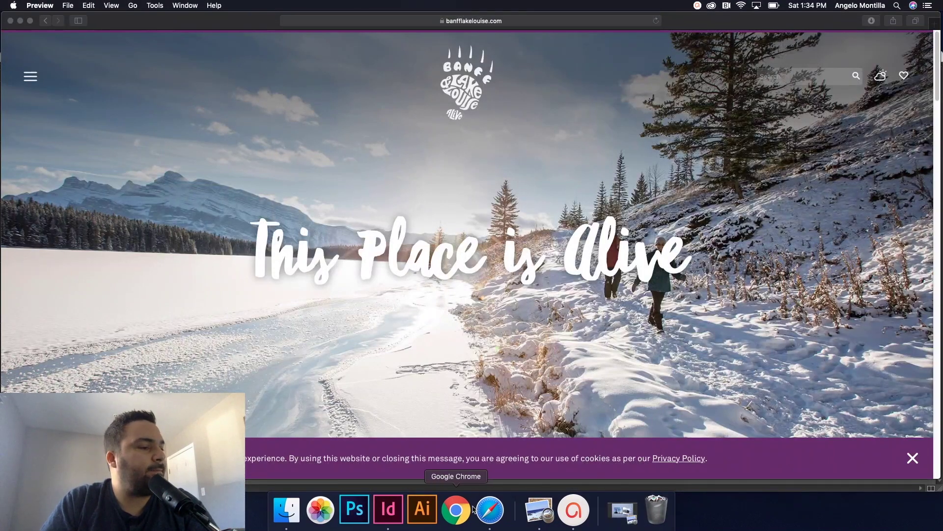
{"action": "left_click", "coordinate": [399, 510]}
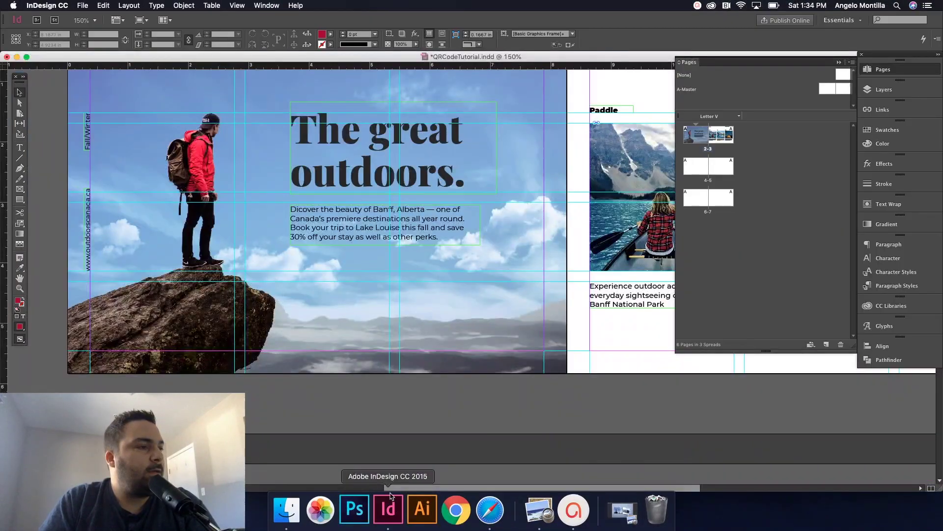
{"action": "scroll", "coordinate": [500, 212], "scroll_direction": "up", "scroll_amount": 3}
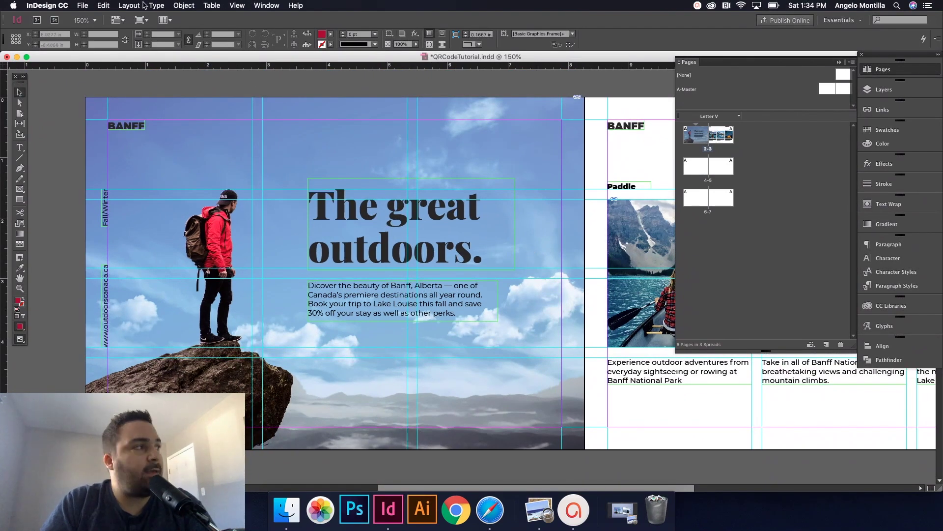
{"action": "left_click", "coordinate": [84, 6]}
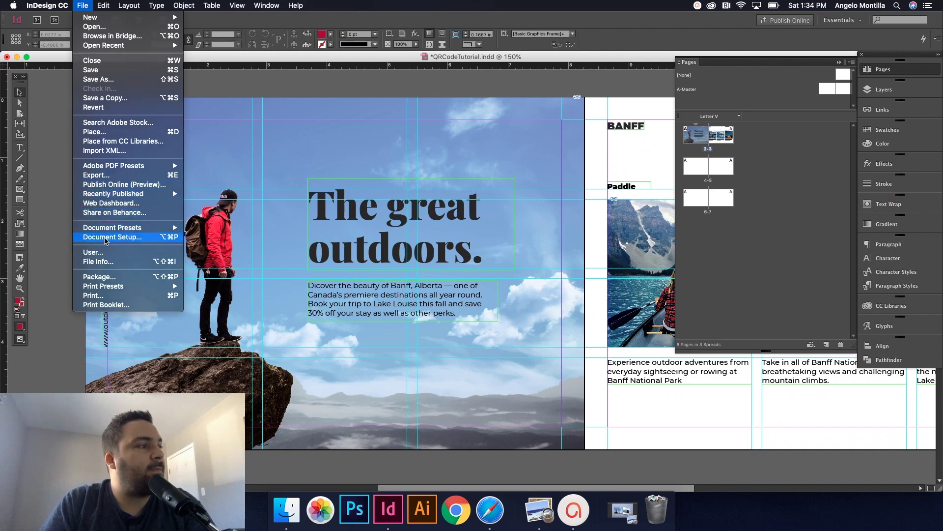
{"action": "left_click", "coordinate": [110, 236]}
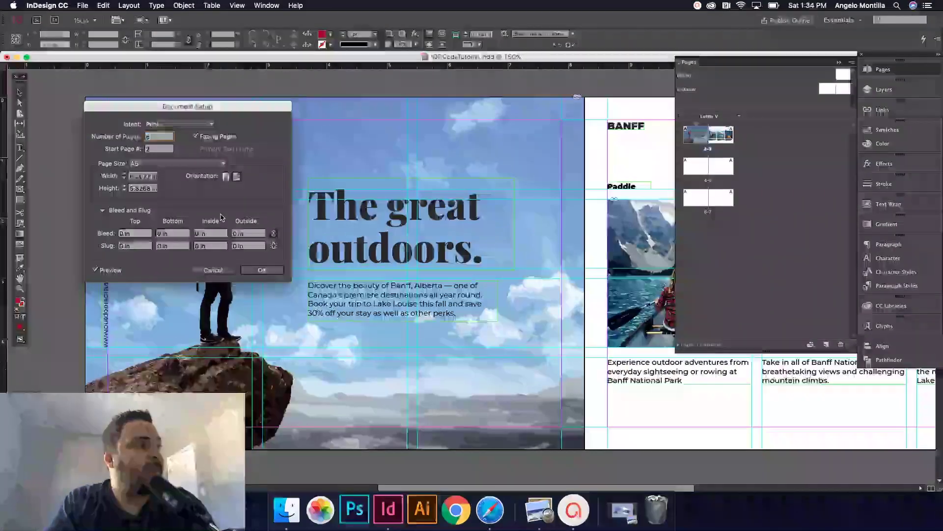
{"action": "left_click", "coordinate": [262, 269]}
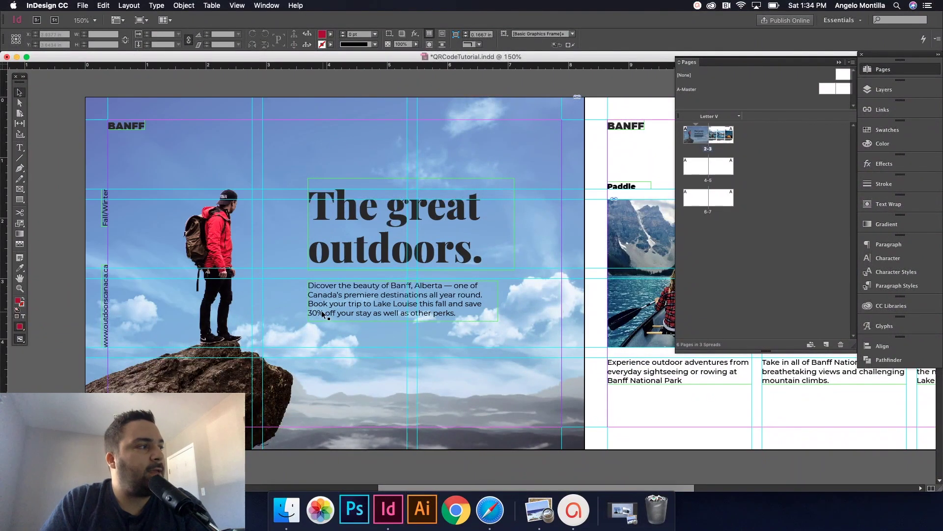
{"action": "key", "text": "super+minus"}
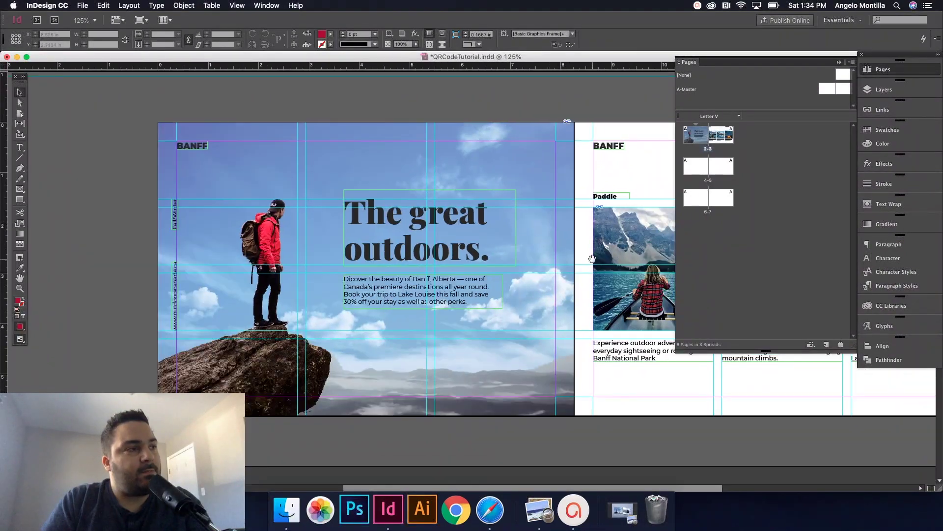
{"action": "left_click_drag", "start_coordinate": [592, 259], "coordinate": [480, 266]}
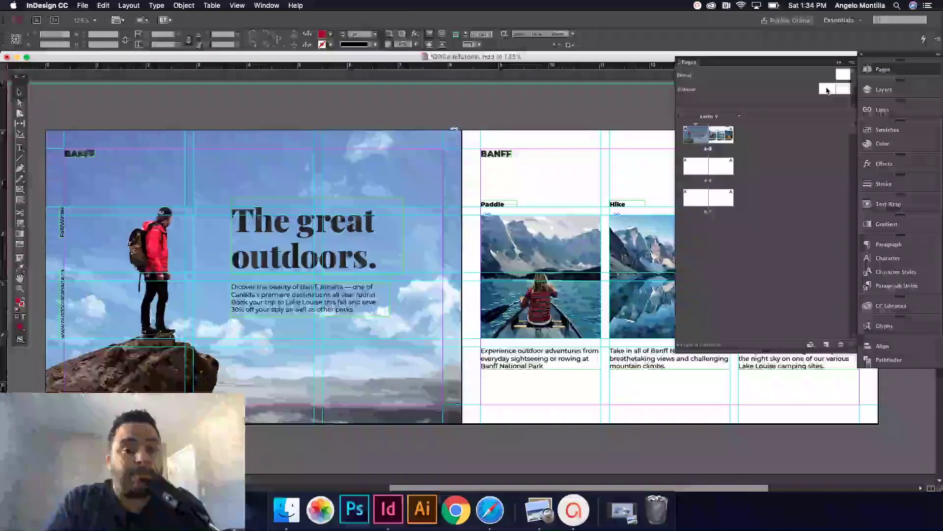
{"action": "double_click", "coordinate": [696, 165]}
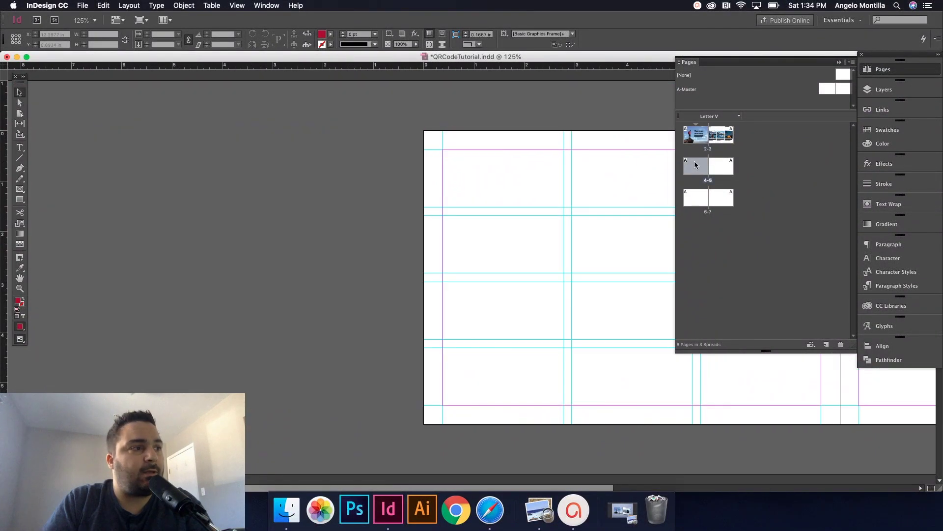
{"action": "double_click", "coordinate": [687, 194]}
{"action": "double_click", "coordinate": [693, 140]}
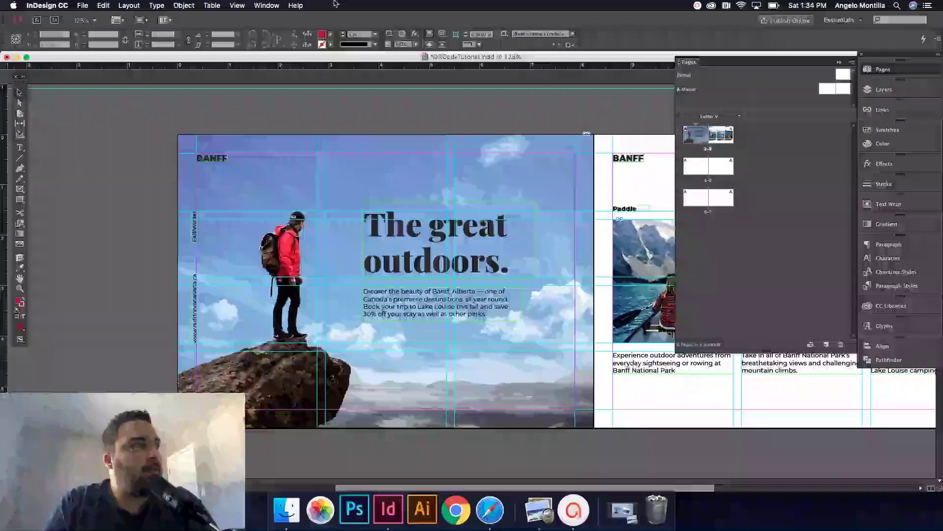
{"action": "left_click", "coordinate": [183, 5]}
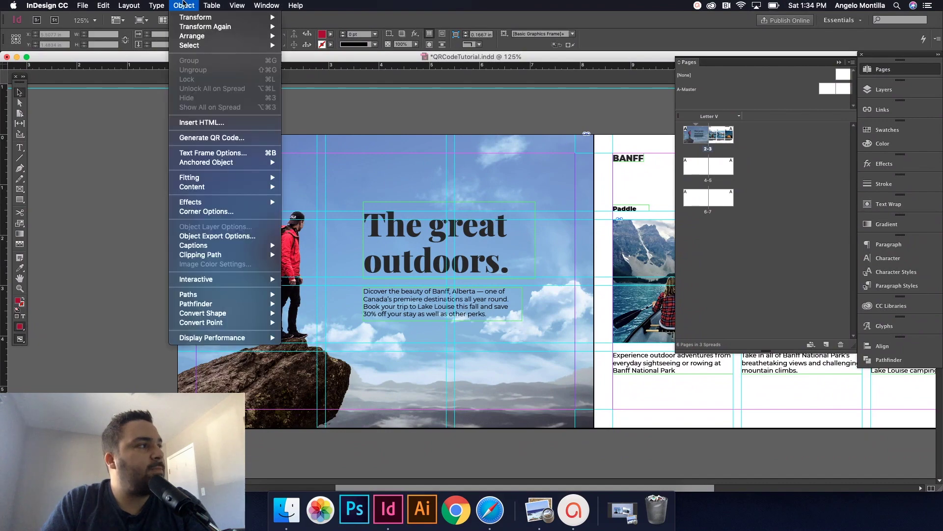
Open Generate QR Code, clear the old URL, and set Type to Web Hyperlink.
{"action": "left_click", "coordinate": [223, 139]}
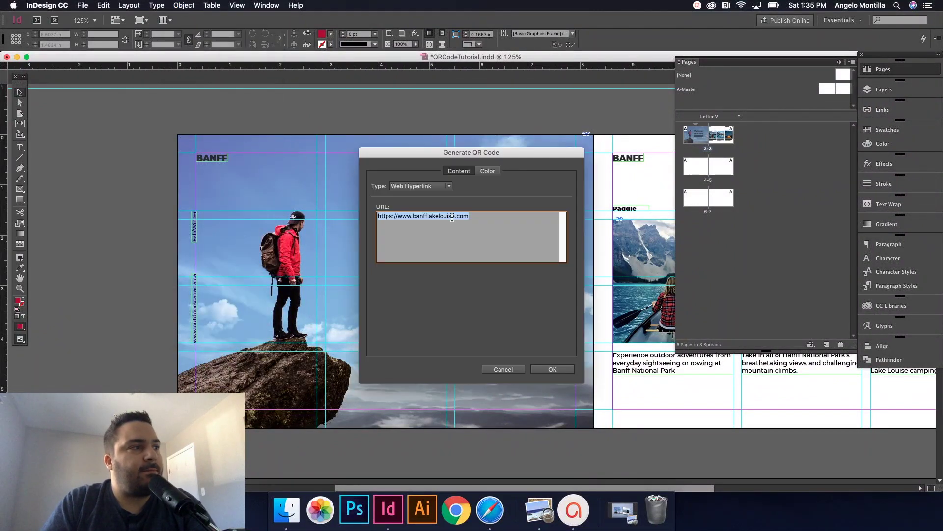
{"action": "left_click_drag", "start_coordinate": [472, 217], "coordinate": [382, 212]}
{"action": "key", "text": "super+c"}
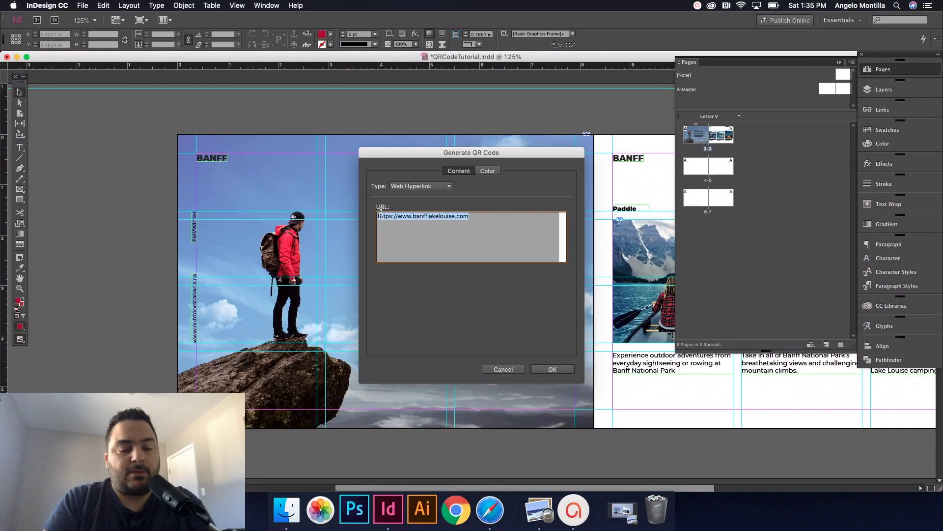
{"action": "key", "text": "BackSpace"}
{"action": "left_click", "coordinate": [422, 187]}
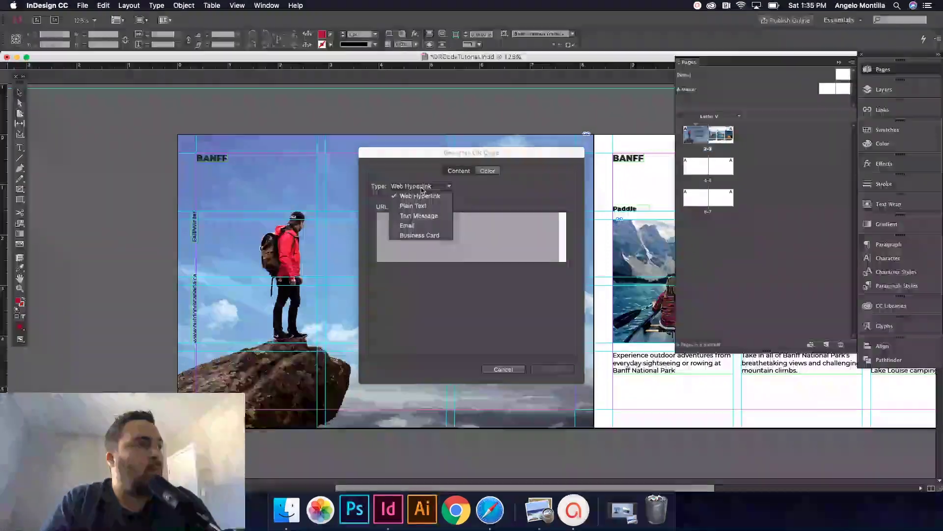
{"action": "left_click", "coordinate": [416, 206]}
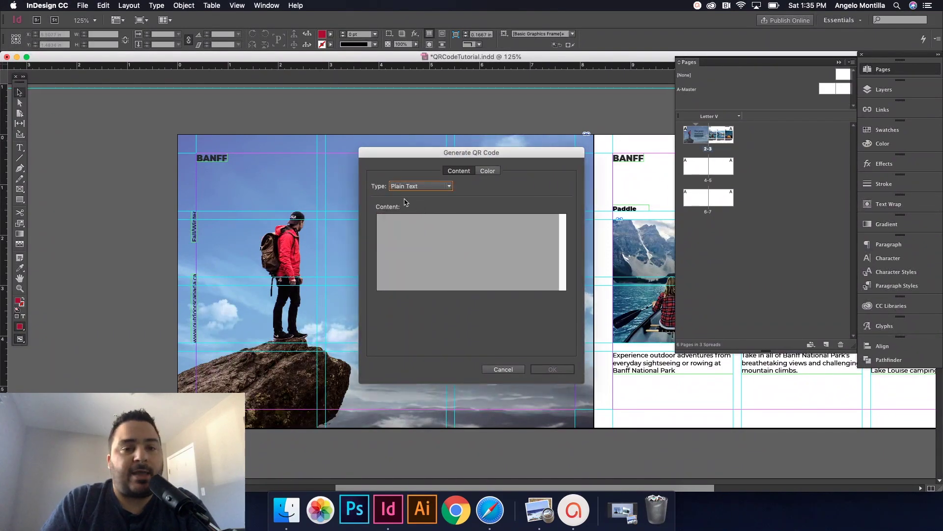
{"action": "left_click", "coordinate": [451, 187]}
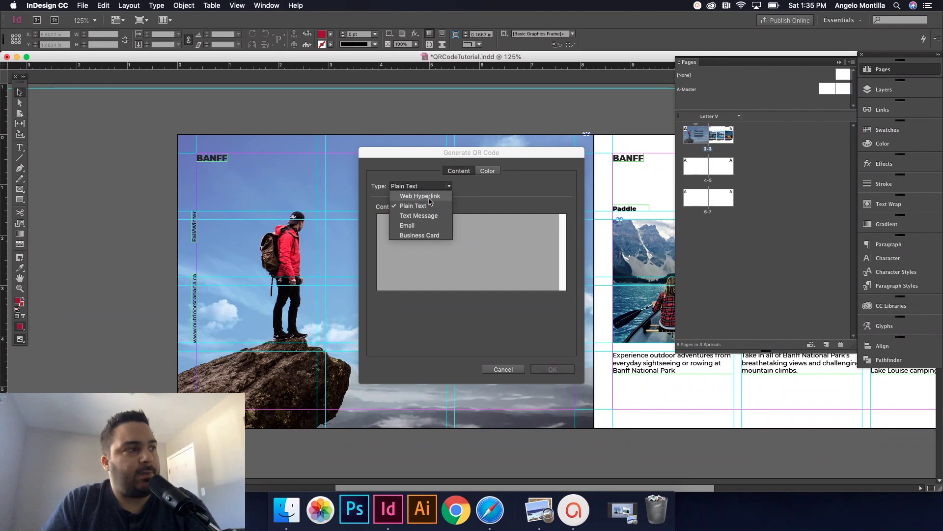
{"action": "left_click", "coordinate": [430, 196]}
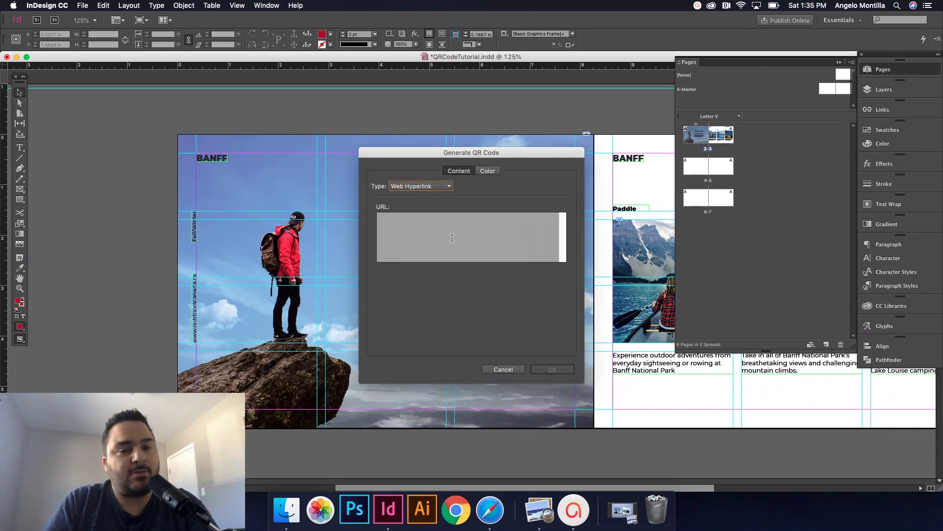
{"action": "left_click", "coordinate": [442, 233]}
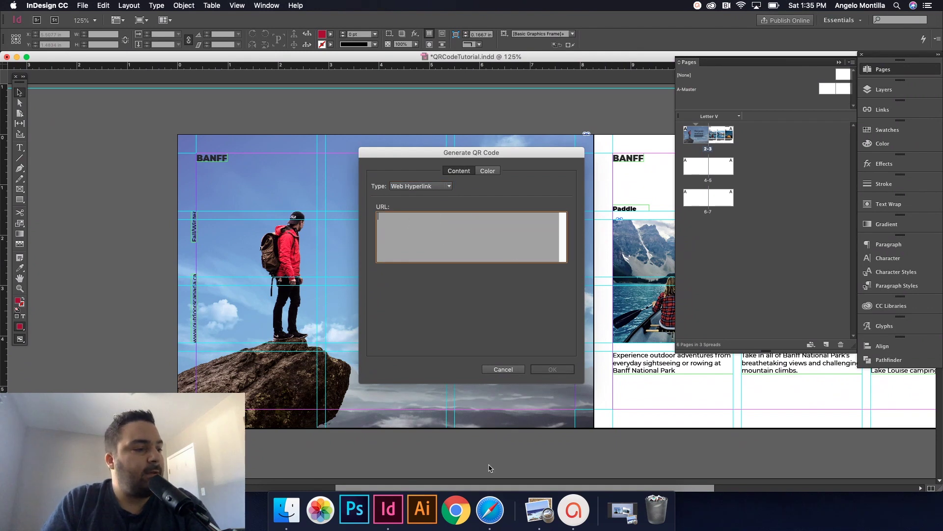
Check the full Banff Lake Louise website address in the browser, then return to InDesign.
{"action": "left_click", "coordinate": [490, 511]}
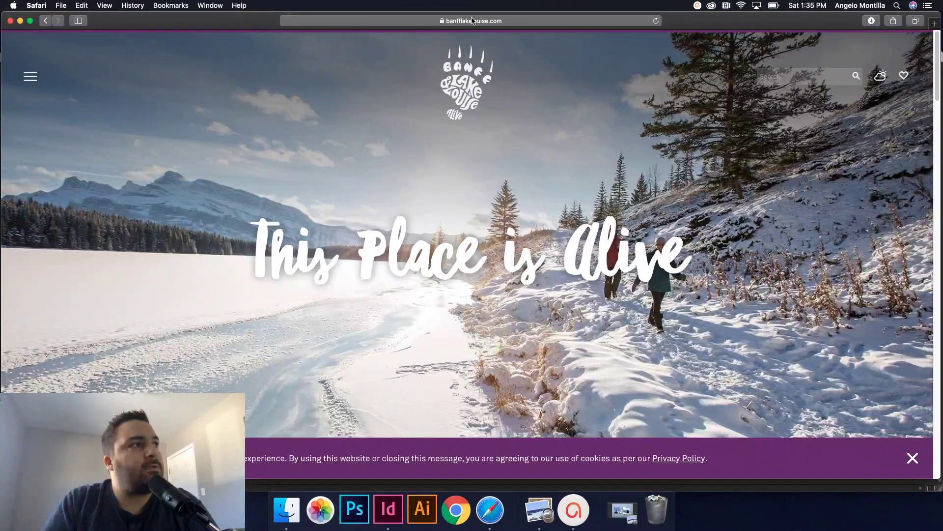
{"action": "left_click", "coordinate": [400, 21]}
{"action": "left_click", "coordinate": [400, 20]}
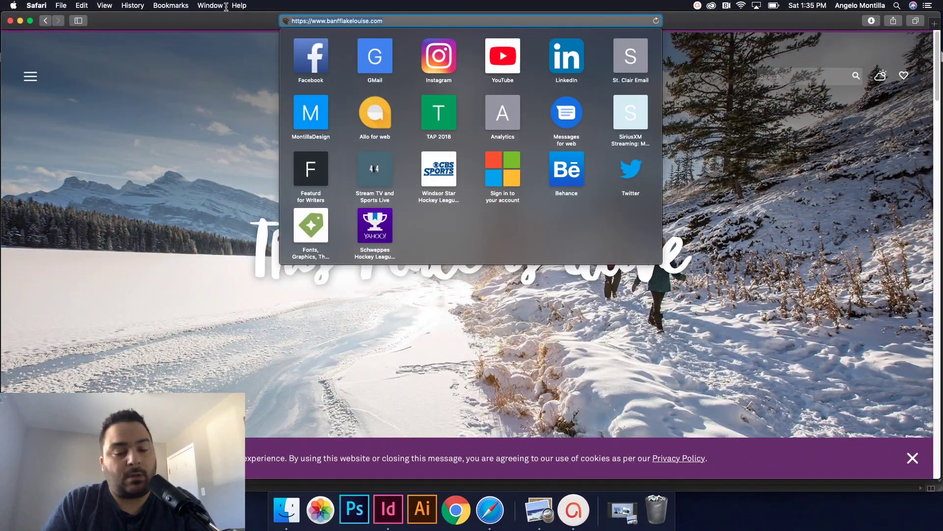
{"action": "left_click", "coordinate": [374, 304]}
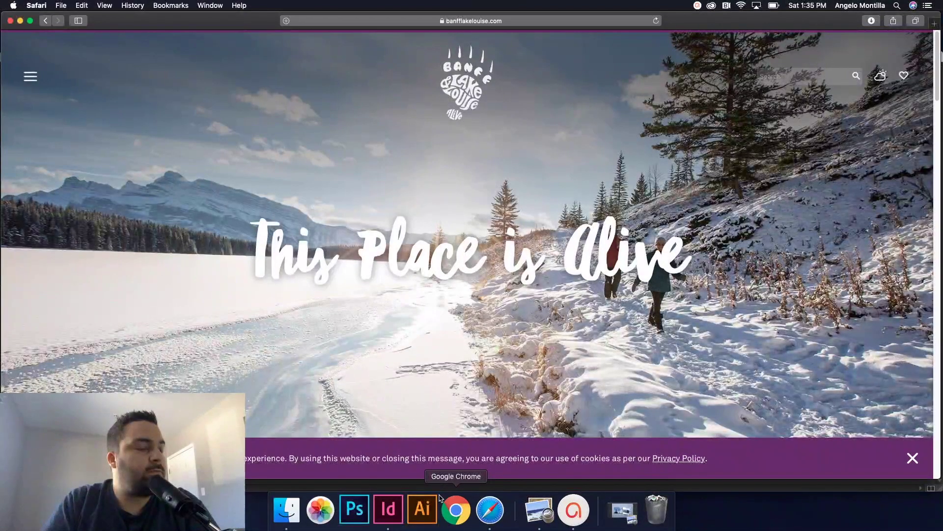
{"action": "left_click", "coordinate": [399, 511]}
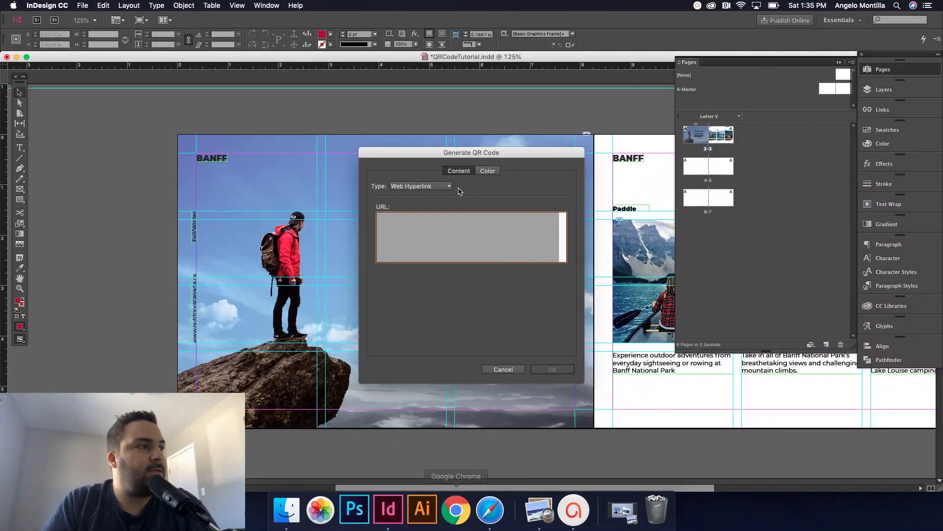
{"action": "left_click", "coordinate": [403, 239]}
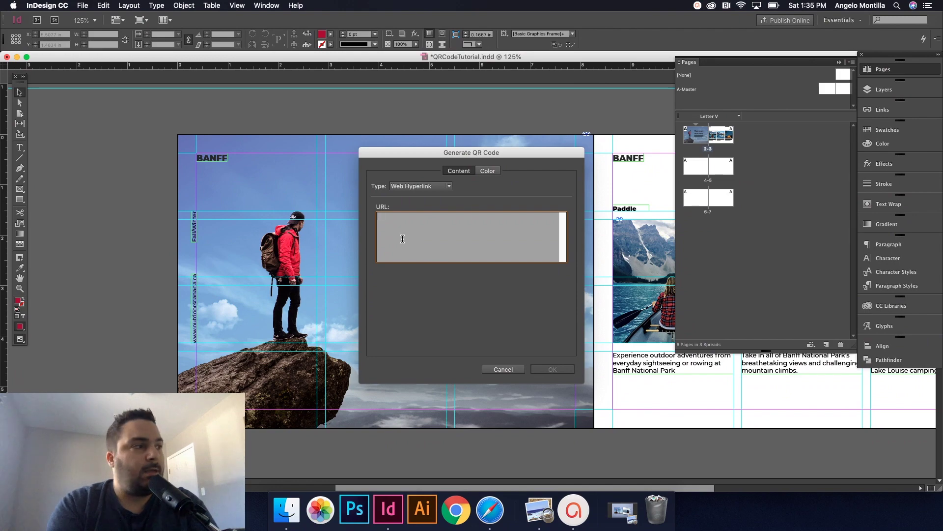
{"action": "key", "text": "super+v"}
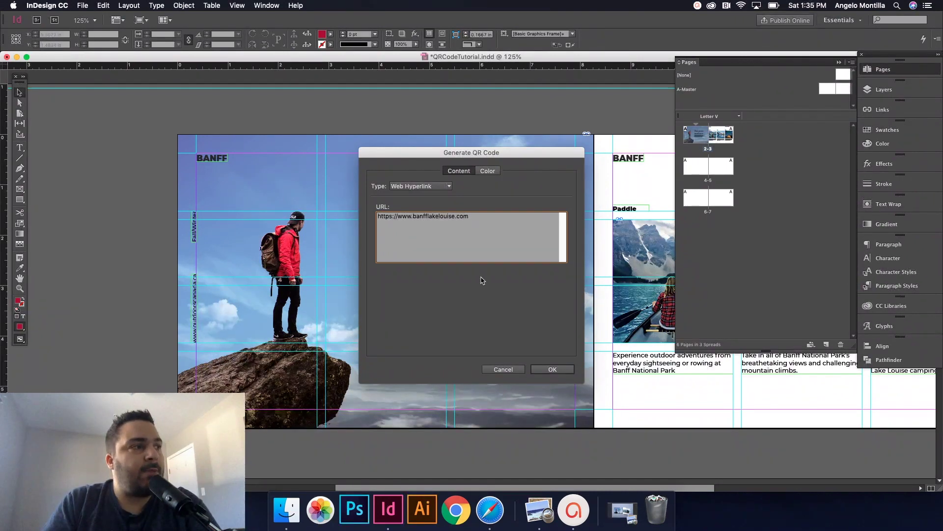
{"action": "left_click", "coordinate": [488, 171]}
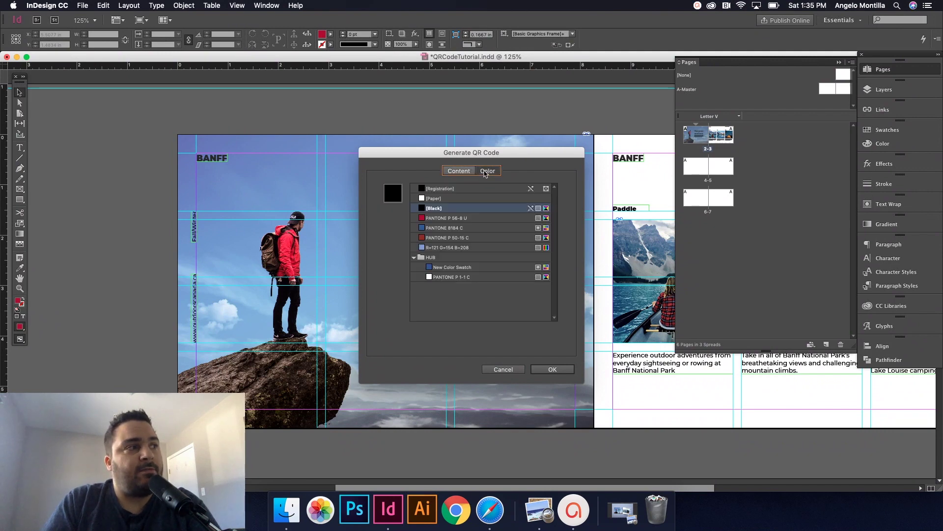
{"action": "left_click", "coordinate": [414, 258]}
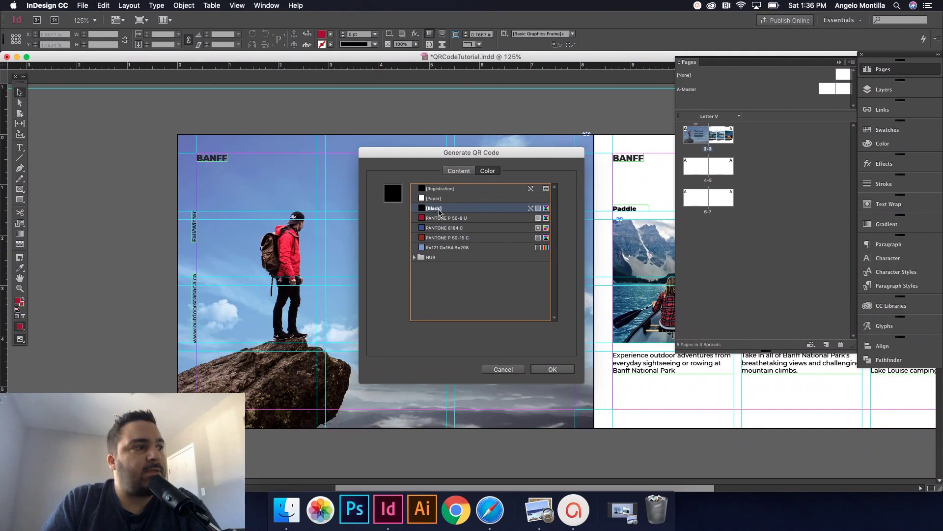
{"action": "left_click", "coordinate": [460, 171]}
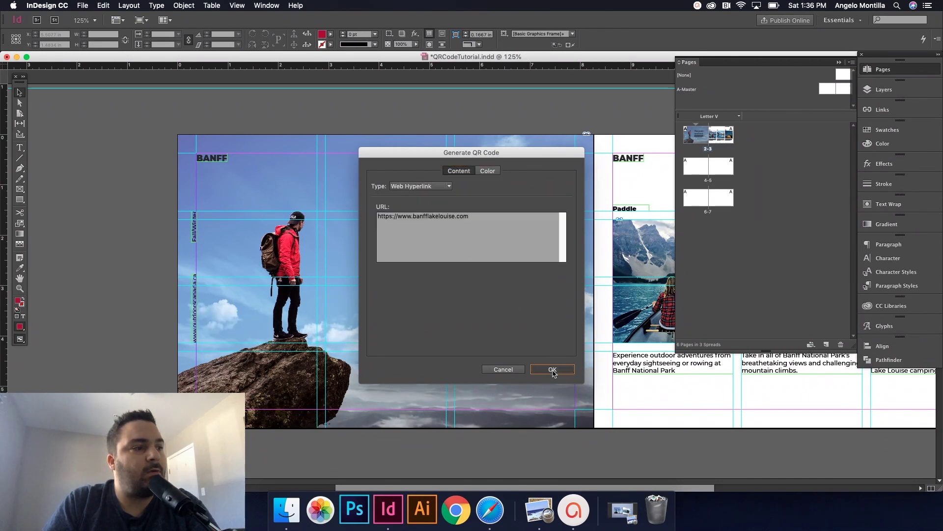
{"action": "left_click", "coordinate": [552, 369]}
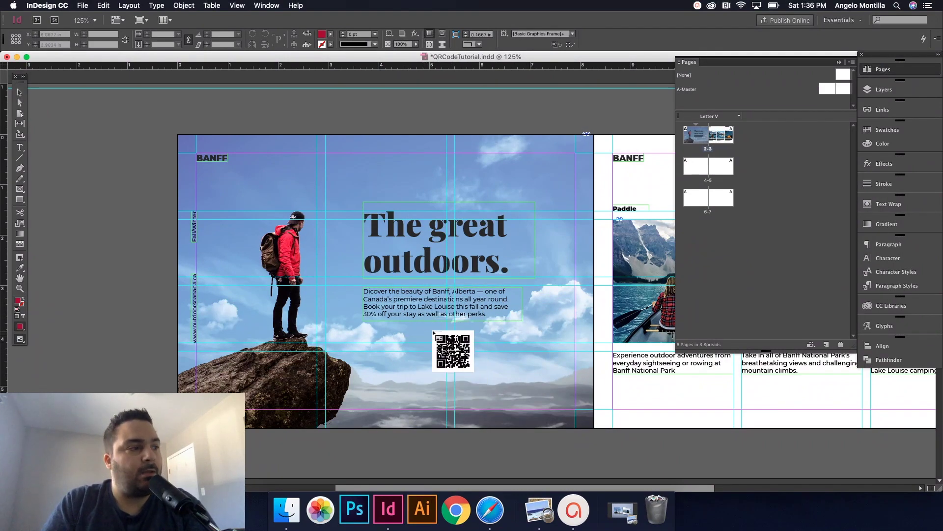
Place the QR code under the body text, align horizontal centres with it, and switch to Preview mode.
{"action": "left_click_drag", "start_coordinate": [426, 336], "coordinate": [470, 386]}
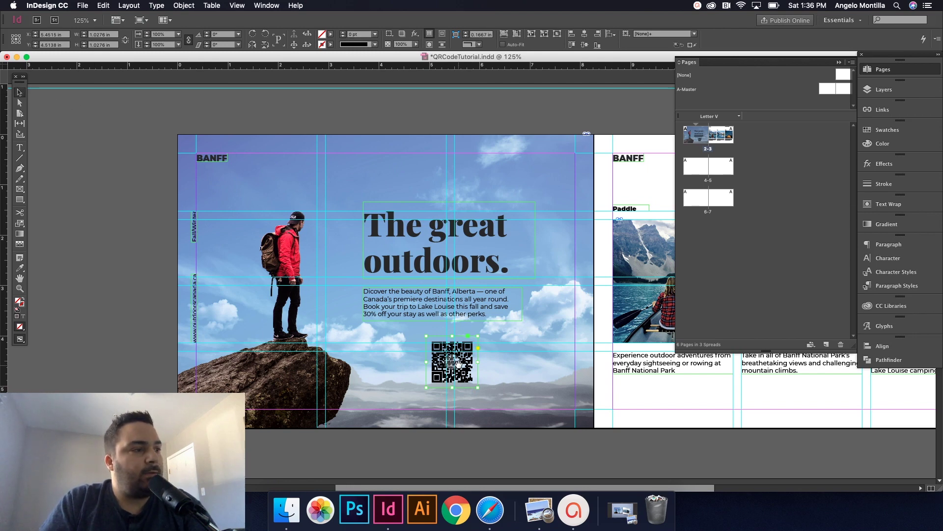
{"action": "left_click_drag", "start_coordinate": [455, 363], "coordinate": [451, 371]}
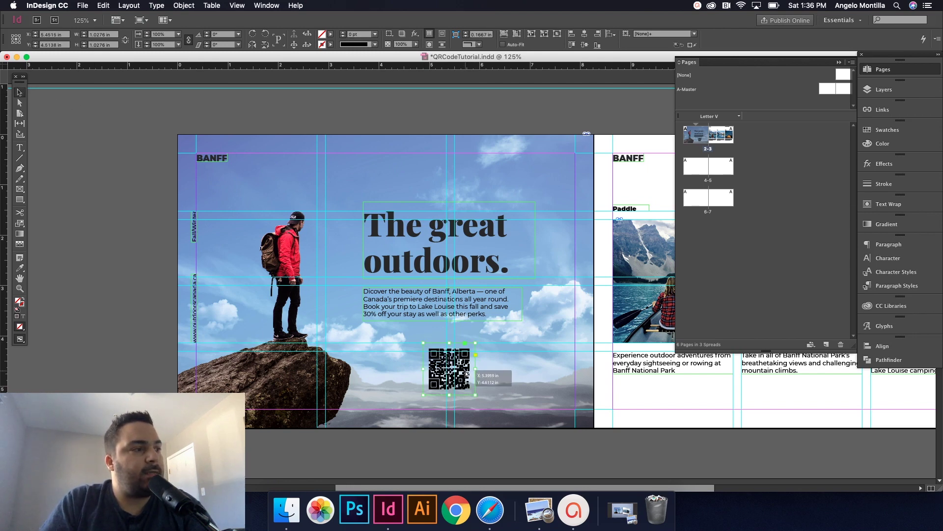
{"action": "left_click", "coordinate": [489, 311]}
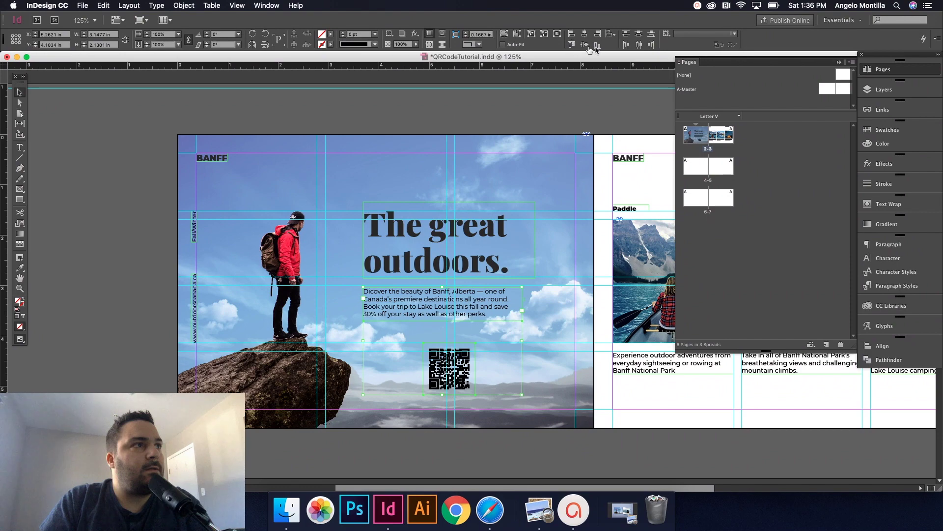
{"action": "left_click", "coordinate": [611, 34]}
{"action": "left_click", "coordinate": [585, 37]}
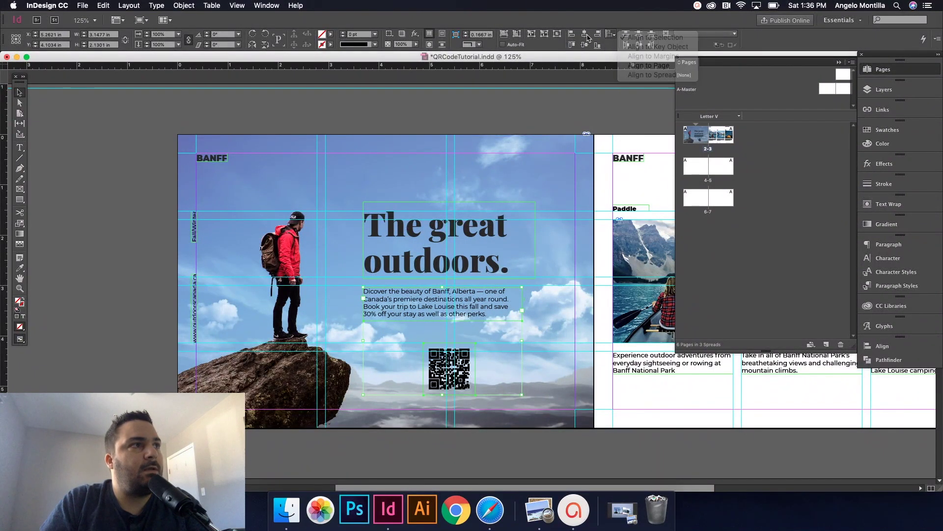
{"action": "left_click", "coordinate": [585, 35]}
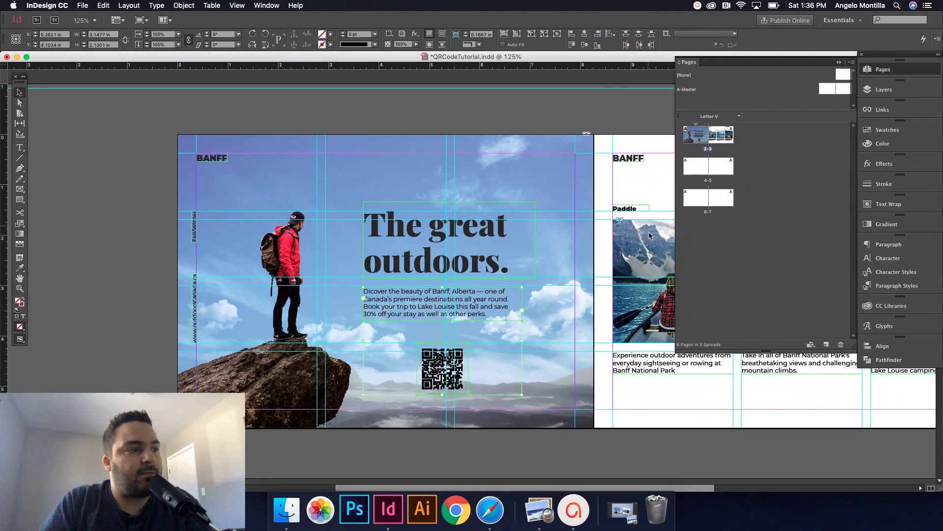
{"action": "left_click", "coordinate": [603, 317]}
{"action": "key", "text": "w"}
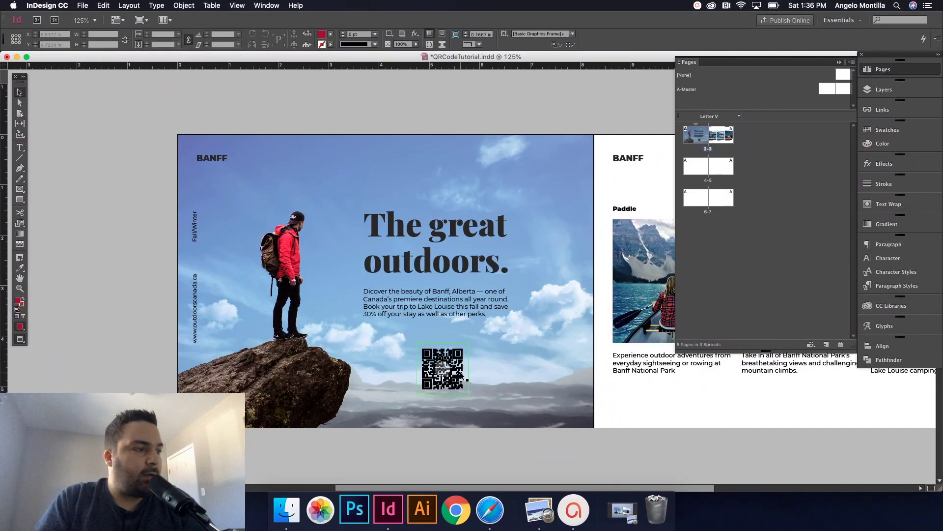
Zoom in close around the placed QR code to inspect its detail.
{"action": "mouse_move", "coordinate": [461, 375]}
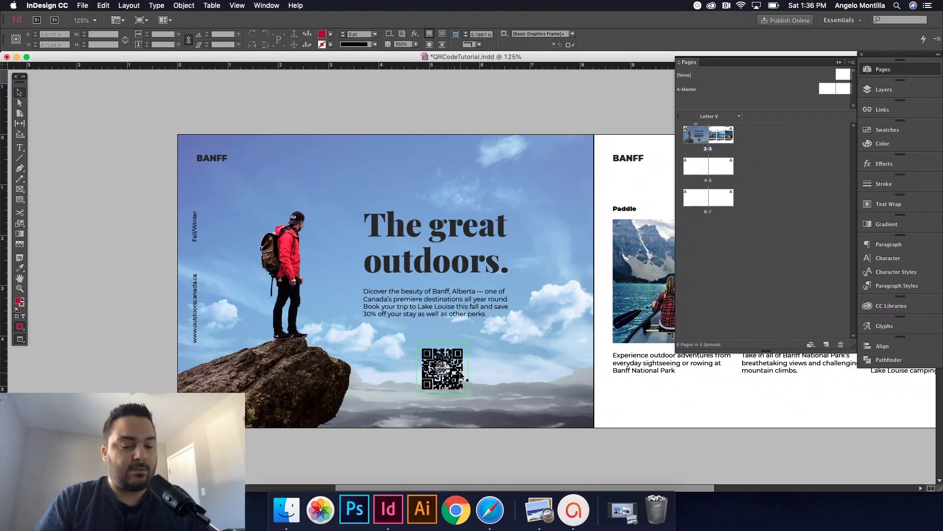
{"action": "scroll", "coordinate": [407, 358], "scroll_direction": "up", "scroll_amount": 4}
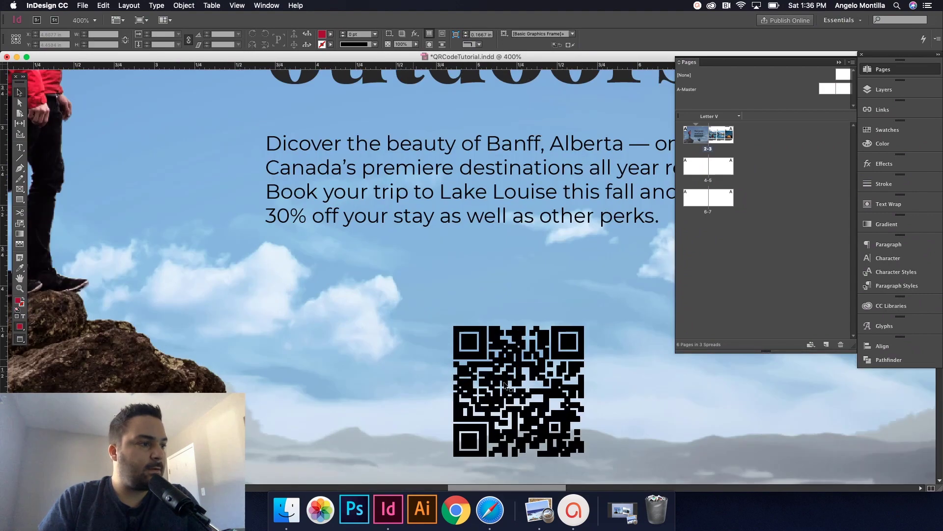
{"action": "scroll", "coordinate": [505, 385], "scroll_direction": "up", "scroll_amount": 3}
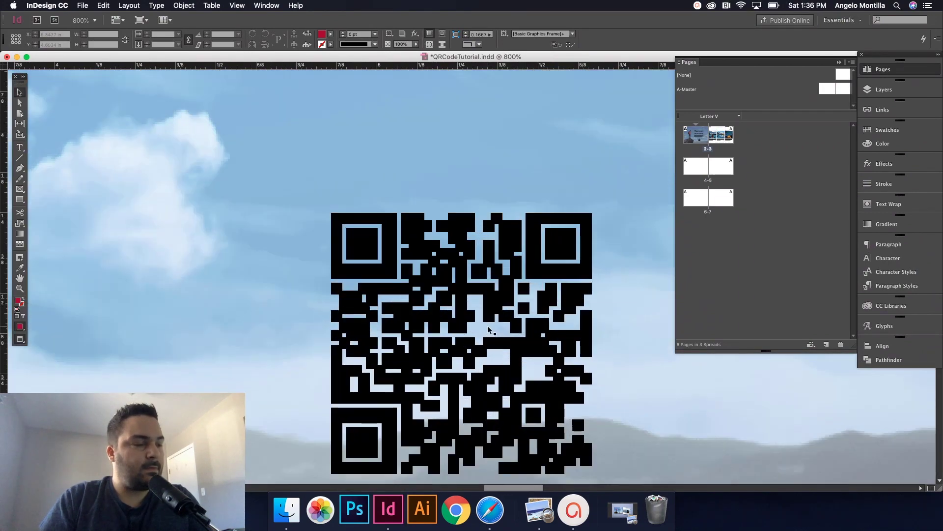
{"action": "scroll", "coordinate": [521, 329], "scroll_direction": "down", "scroll_amount": 2}
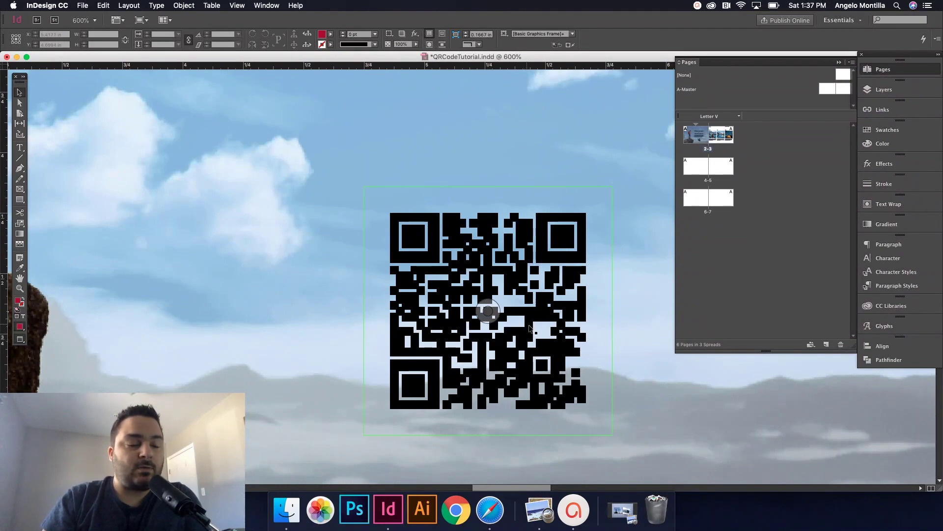
Zoom out to 125% and pan the spread across to the Paddle photo and Hike column.
{"action": "key", "text": "super+2"}
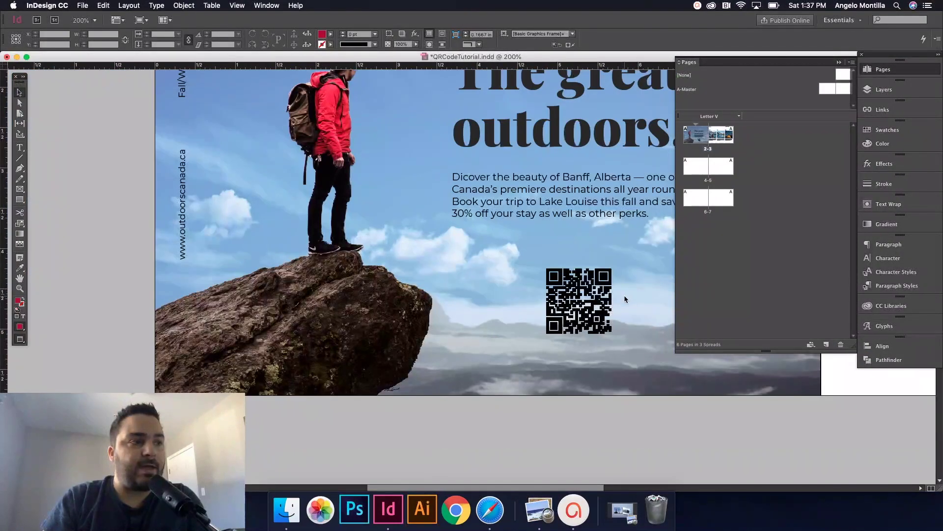
{"action": "left_click_drag", "start_coordinate": [626, 289], "coordinate": [545, 305]}
{"action": "key", "text": "super+minus"}
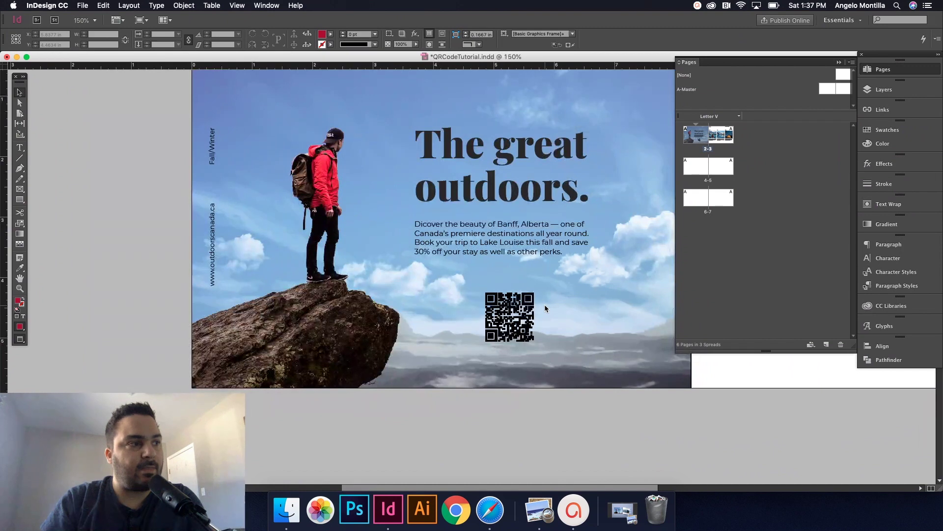
{"action": "scroll", "coordinate": [541, 304], "scroll_direction": "up", "scroll_amount": 2}
{"action": "key", "text": "super+minus"}
{"action": "left_click_drag", "start_coordinate": [536, 308], "coordinate": [458, 307]}
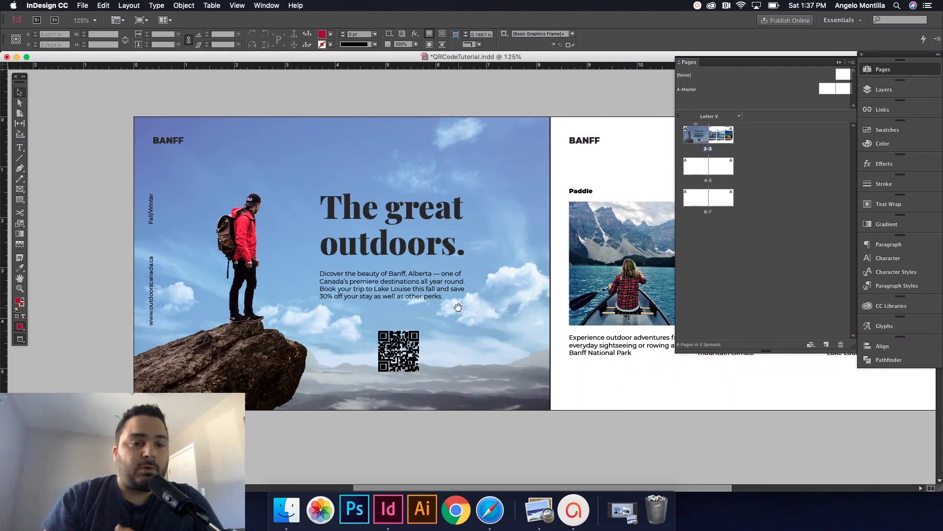
{"action": "left_click", "coordinate": [849, 20]}
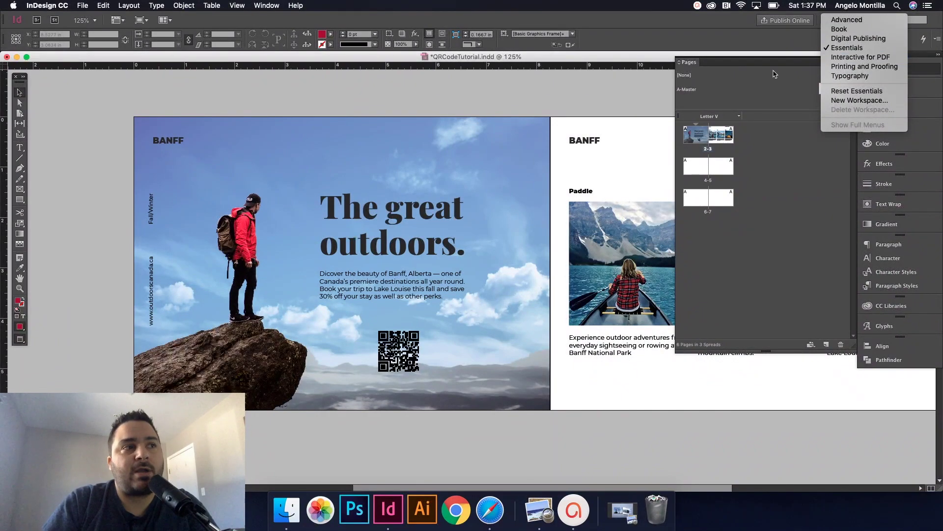
{"action": "left_click", "coordinate": [584, 102]}
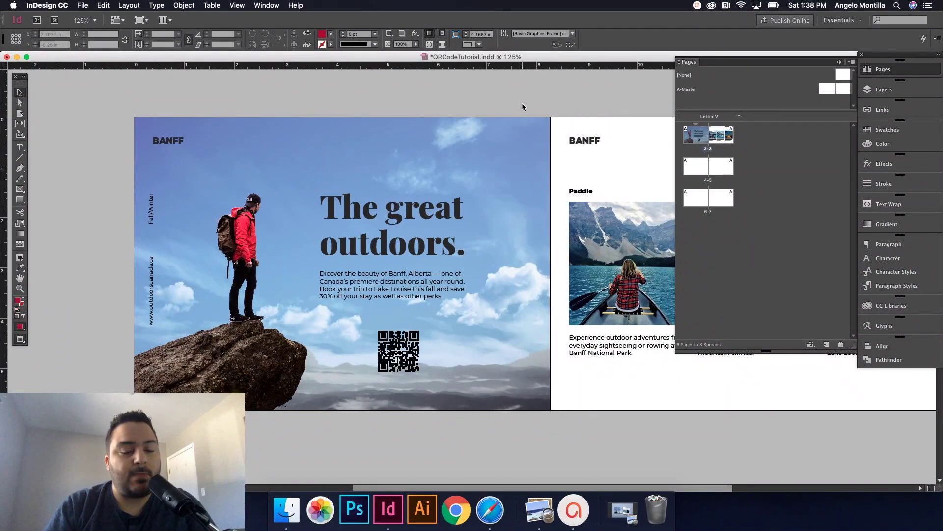
{"action": "left_click_drag", "start_coordinate": [621, 154], "coordinate": [519, 158]}
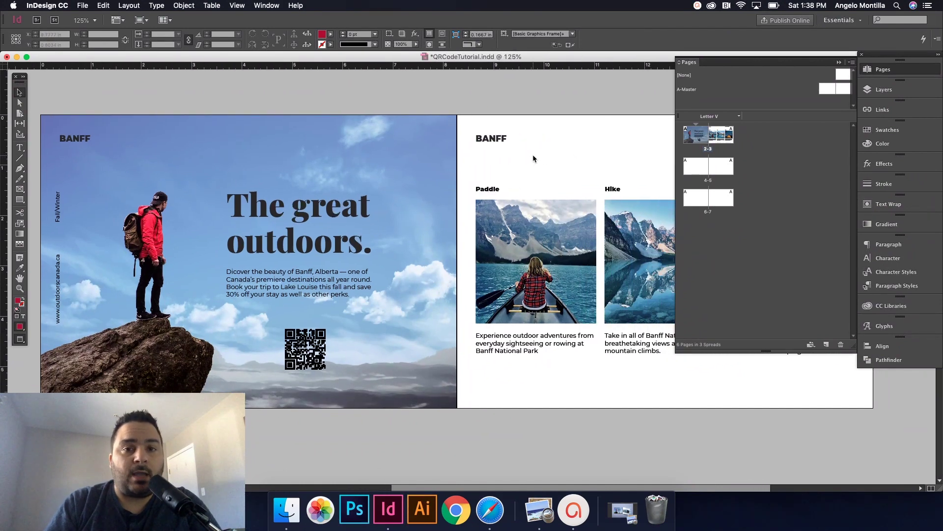